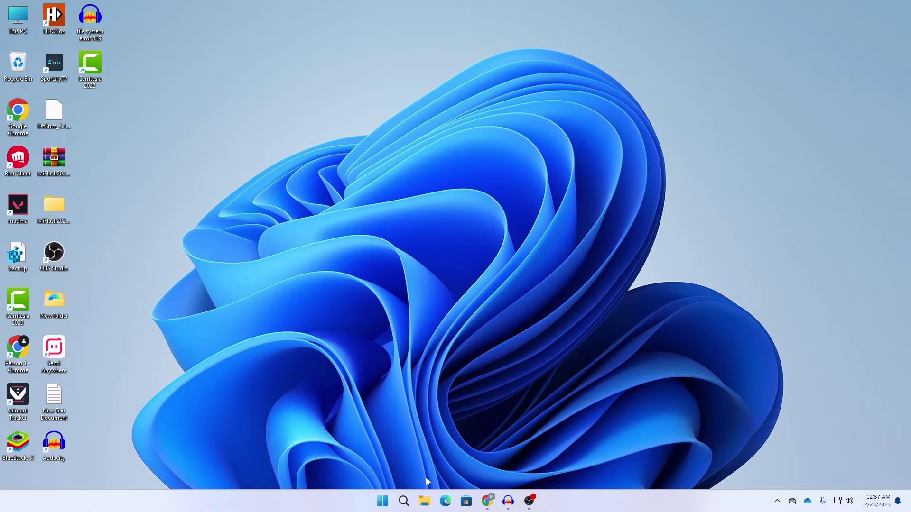
# Open Task Manager, maximize its window and show the detailed list of running processes
pyautogui.rightClick(598, 502)
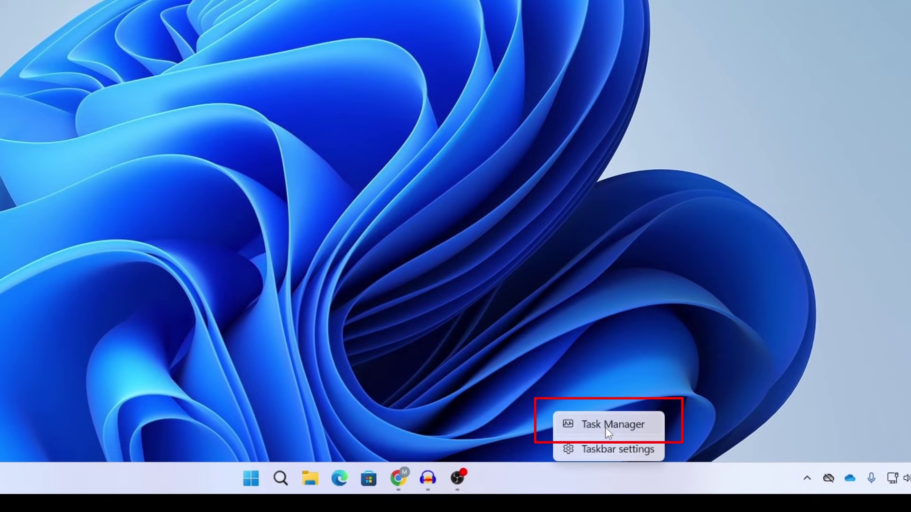
pyautogui.click(605, 428)
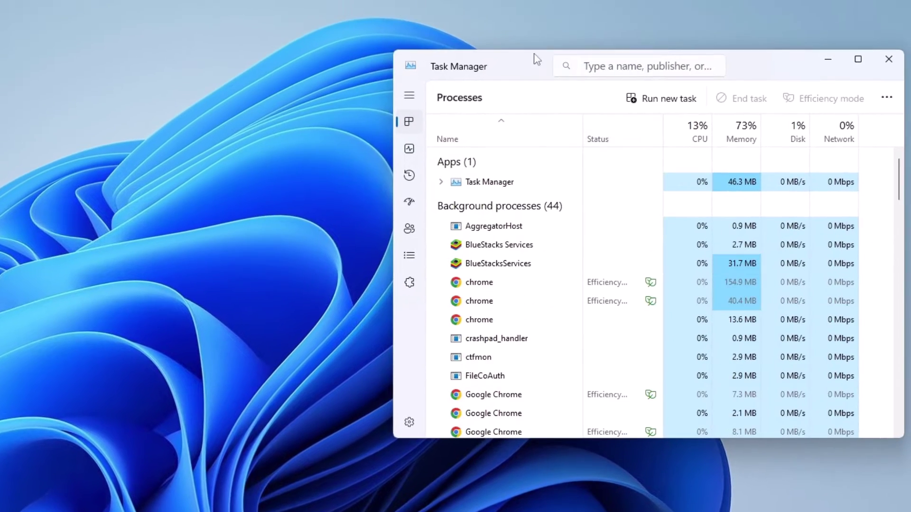
pyautogui.moveTo(435, 67); pyautogui.dragTo(224, 79)
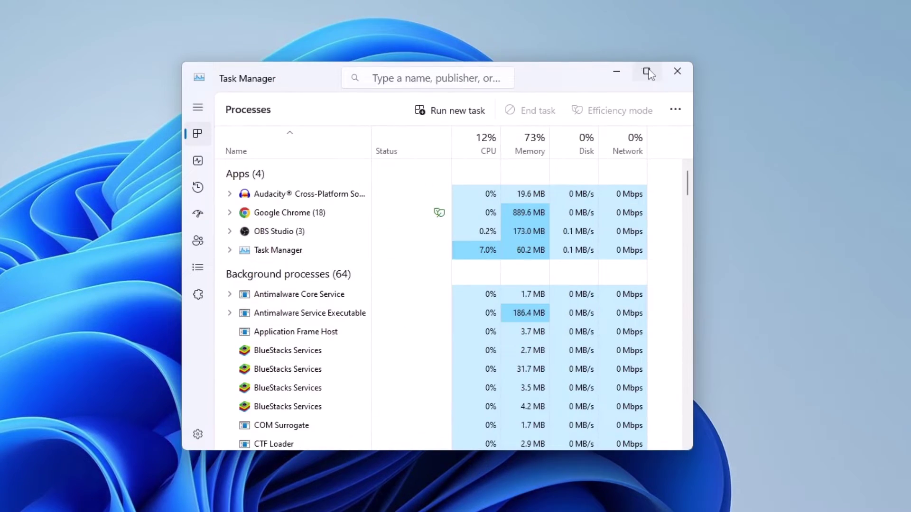
pyautogui.click(647, 73)
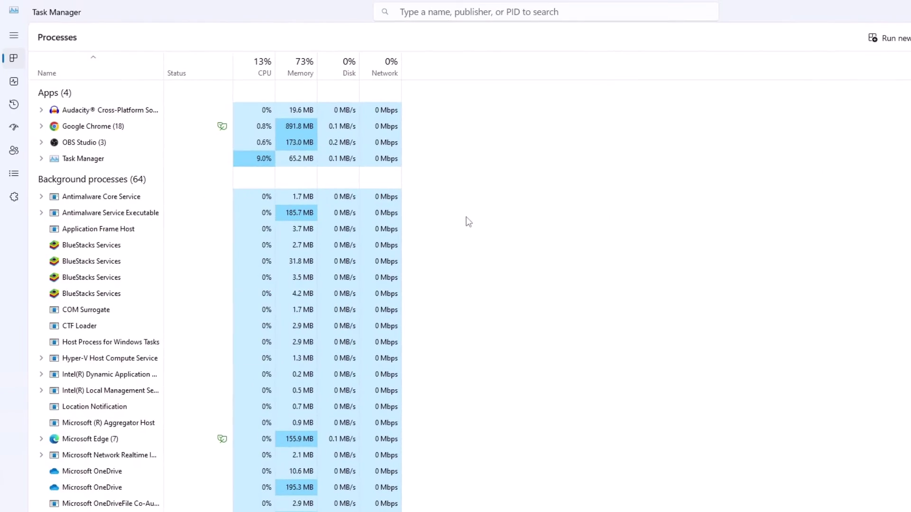
pyautogui.click(14, 175)
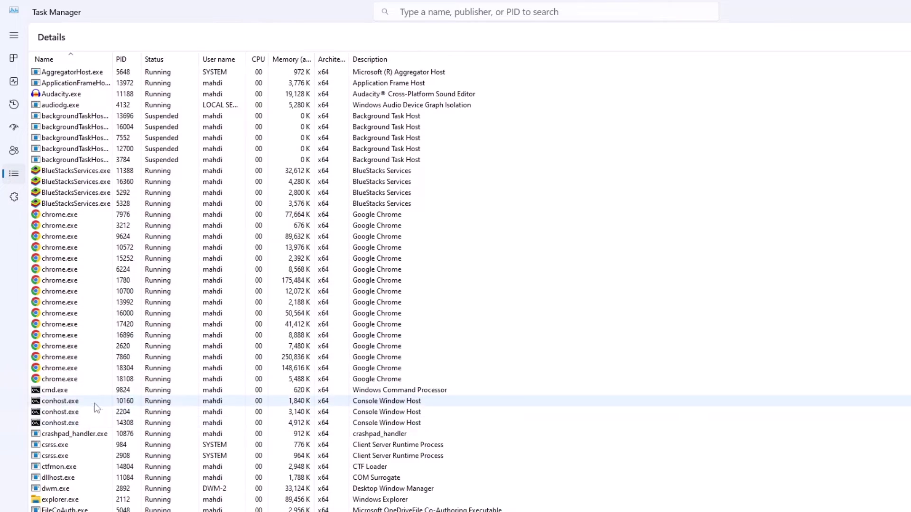
# End the process tree of the first msedge.exe entry and close Task Manager
pyautogui.scroll(-5, 110, 402)
pyautogui.scroll(-3, 109, 403)
pyautogui.click(45, 408)
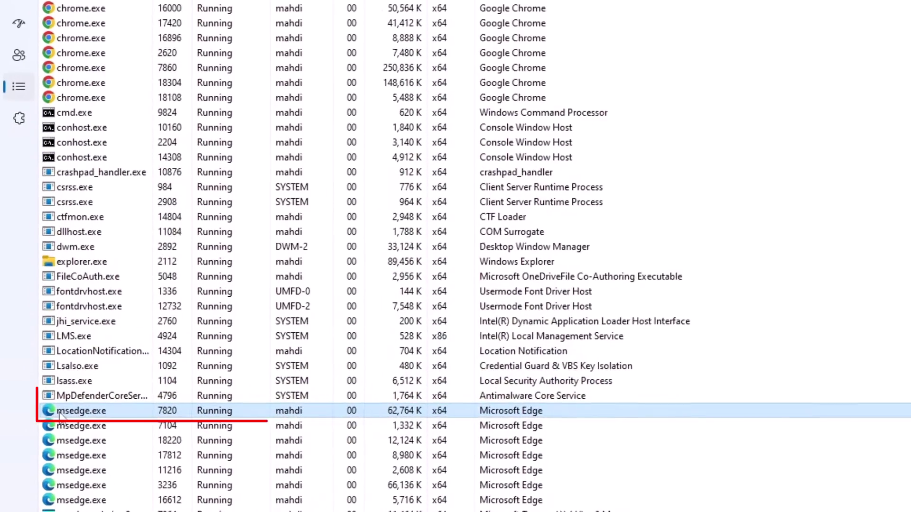
pyautogui.rightClick(61, 414)
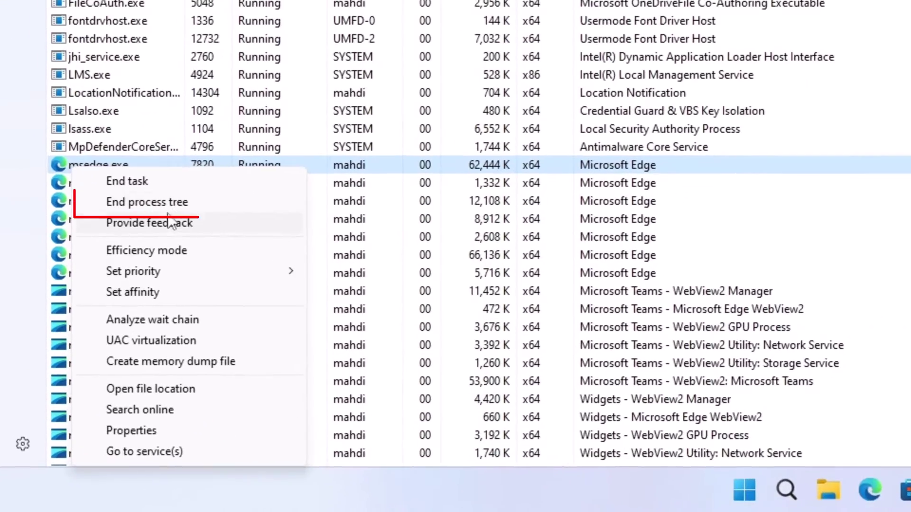
pyautogui.click(169, 207)
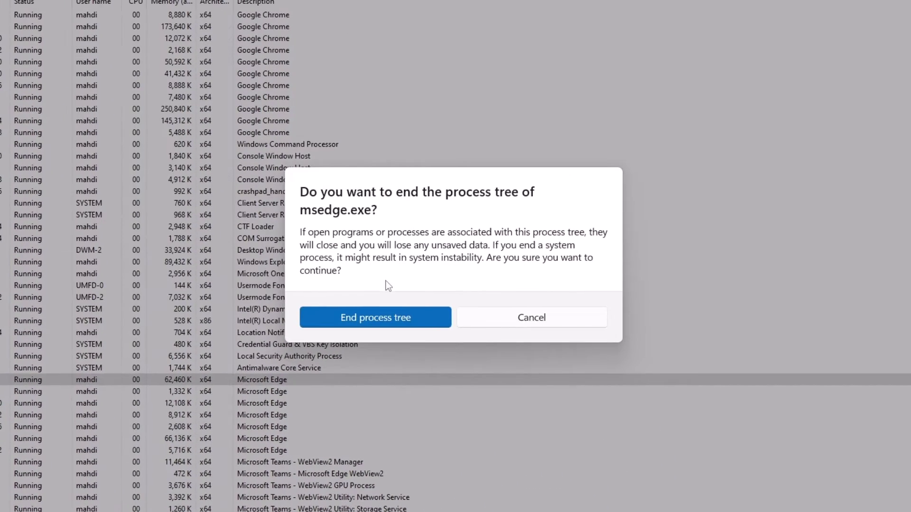
pyautogui.click(392, 326)
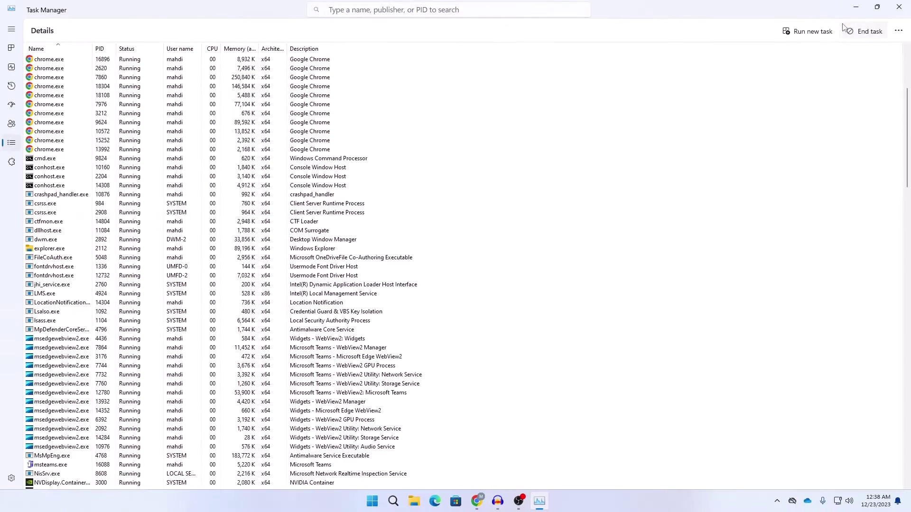
pyautogui.click(899, 7)
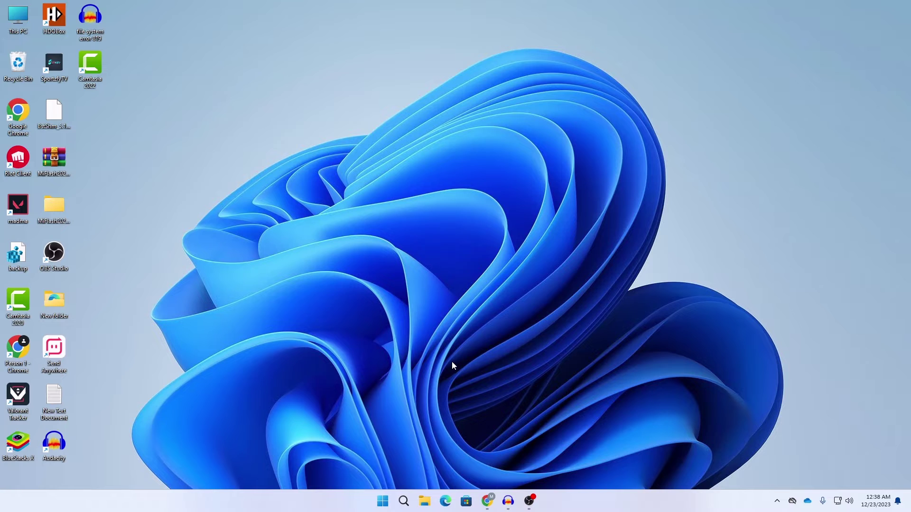
# Search Windows for "edge", launch Microsoft Edge and accept the privacy notice on the start page
pyautogui.click(410, 498)
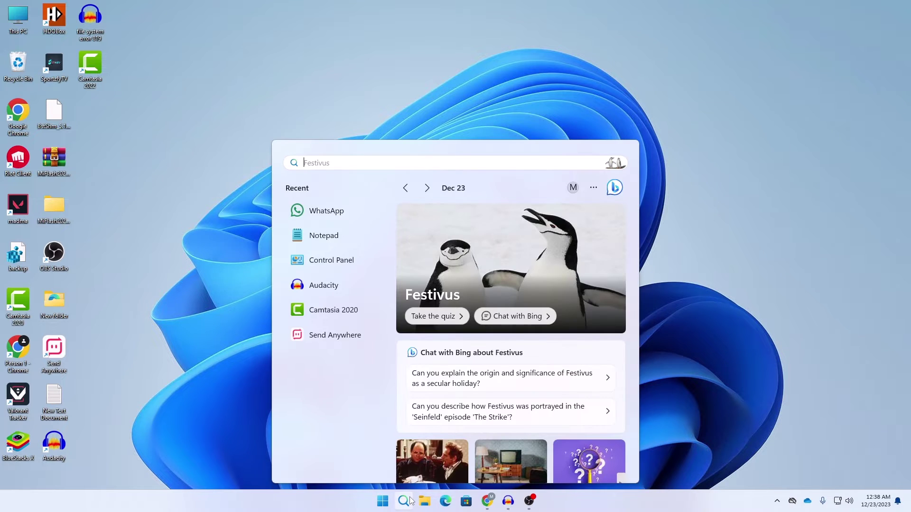
pyautogui.write('edge')
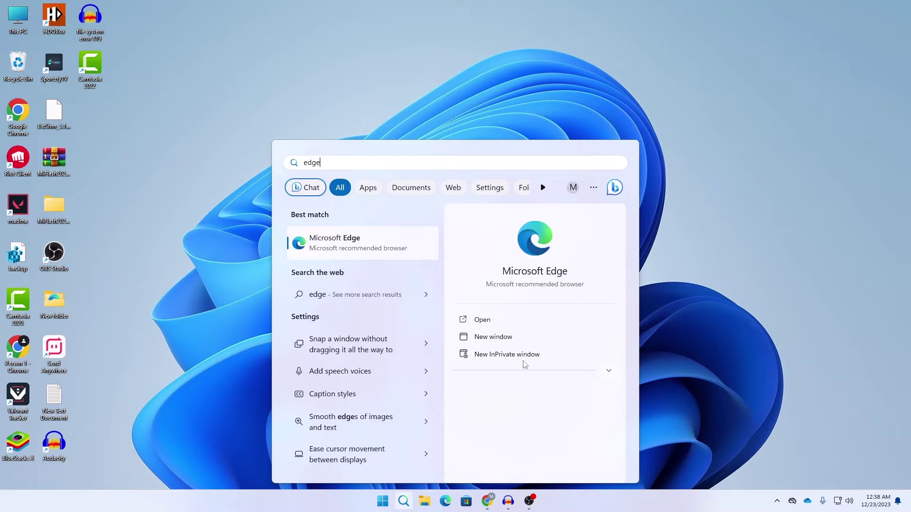
pyautogui.click(482, 320)
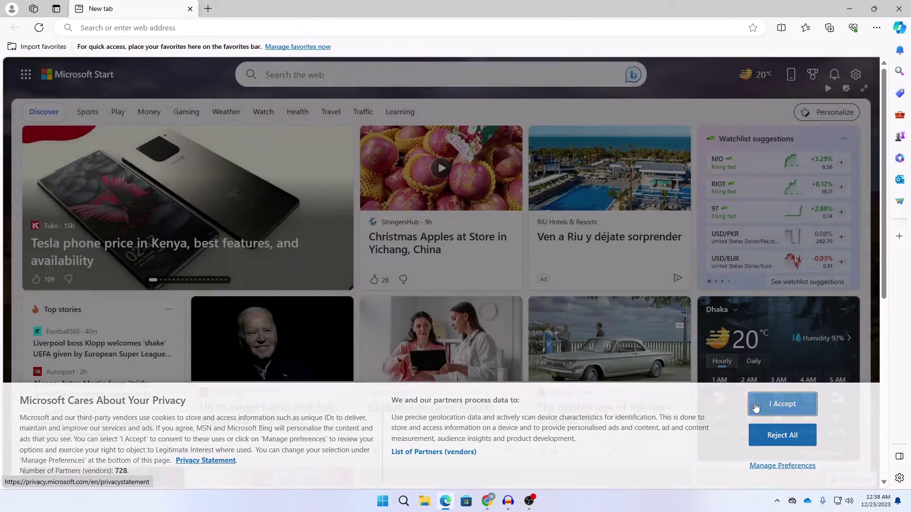
pyautogui.click(759, 404)
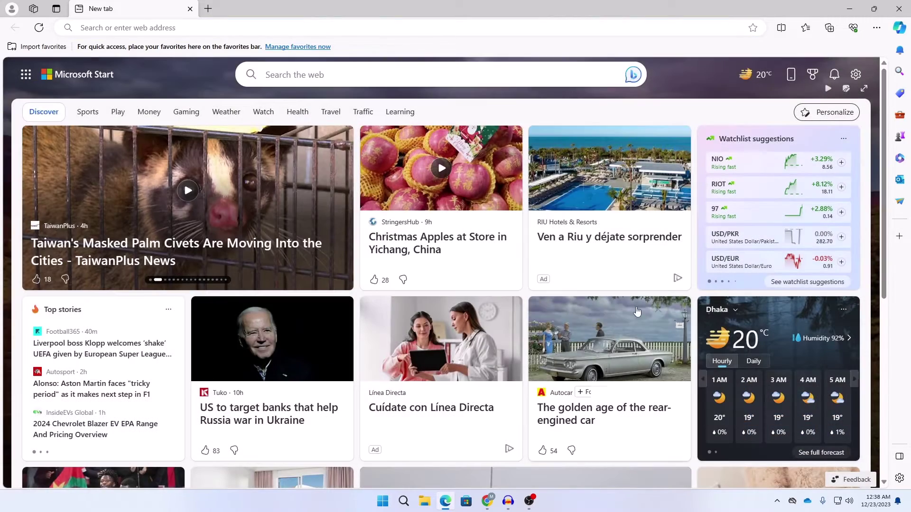
pyautogui.scroll(-3, 461, 159)
pyautogui.scroll(-7, 461, 159)
pyautogui.scroll(10, 306, 98)
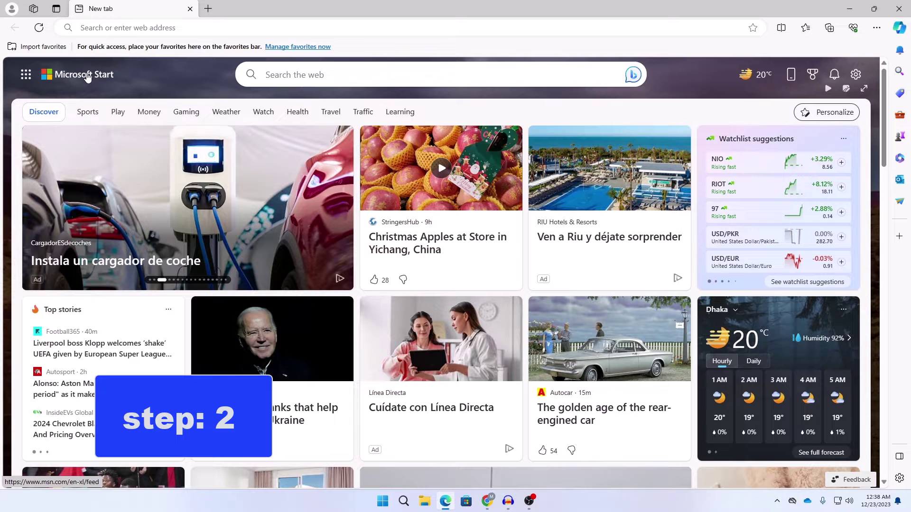
# Review the installed extensions on the extensions management page in a new tab, and close that tab
pyautogui.click(209, 8)
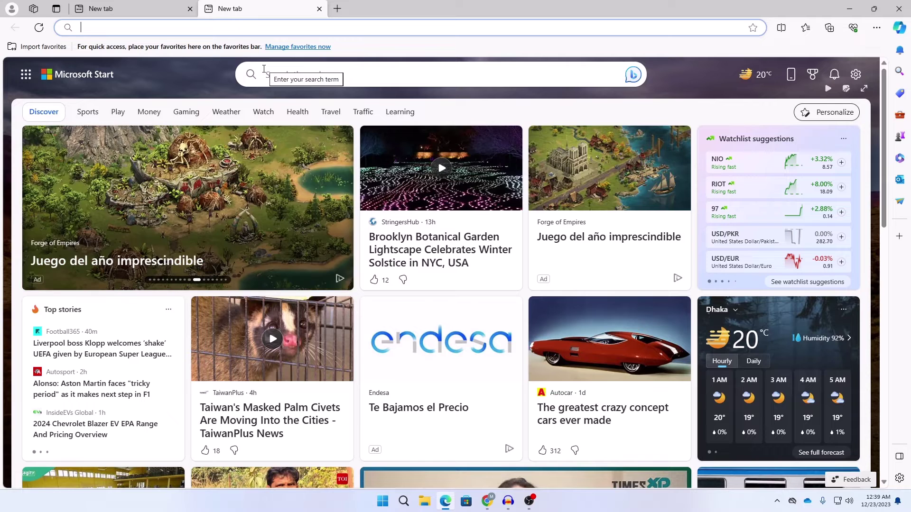
pyautogui.click(681, 88)
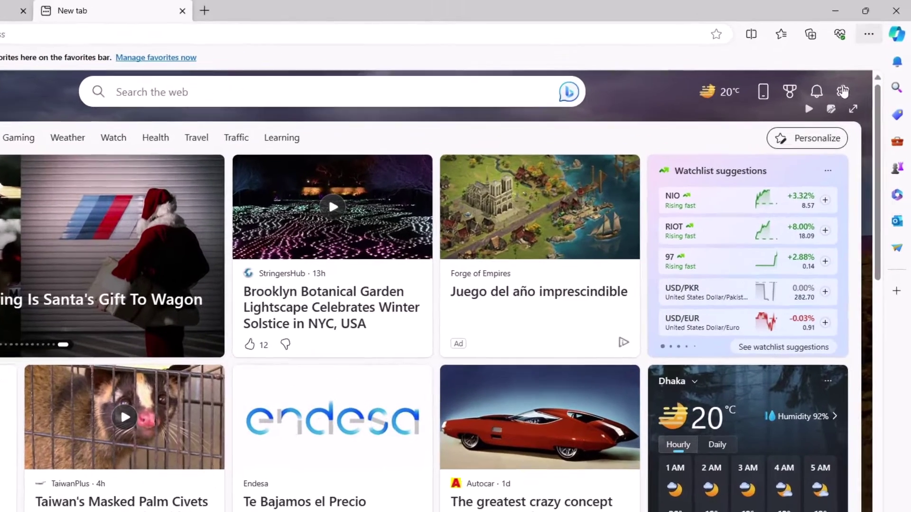
pyautogui.click(855, 74)
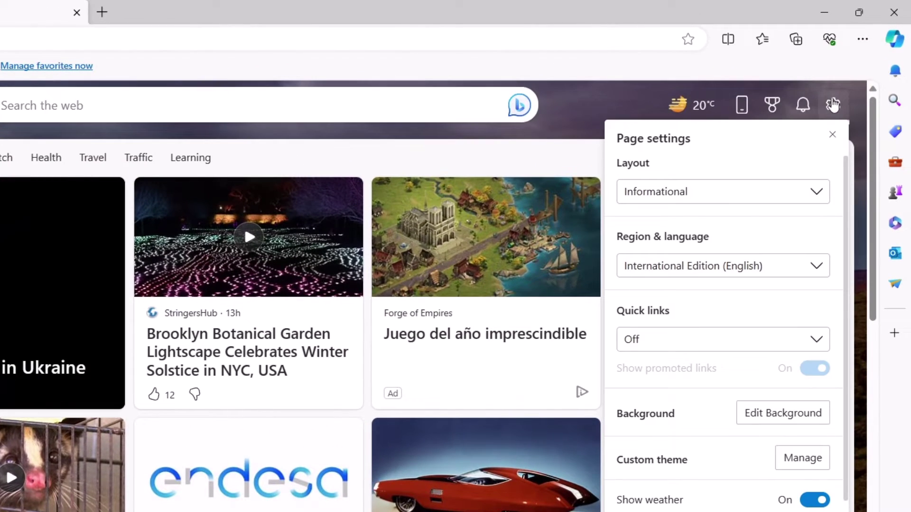
pyautogui.click(832, 104)
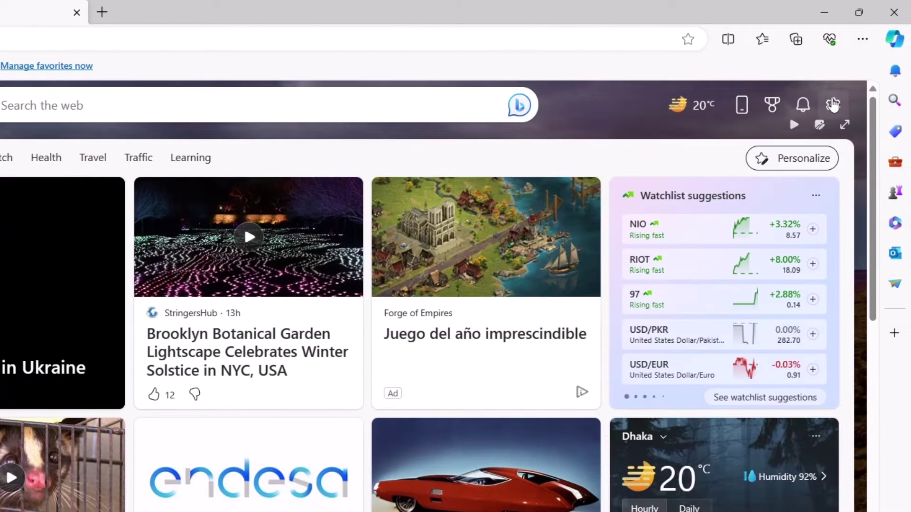
pyautogui.click(863, 40)
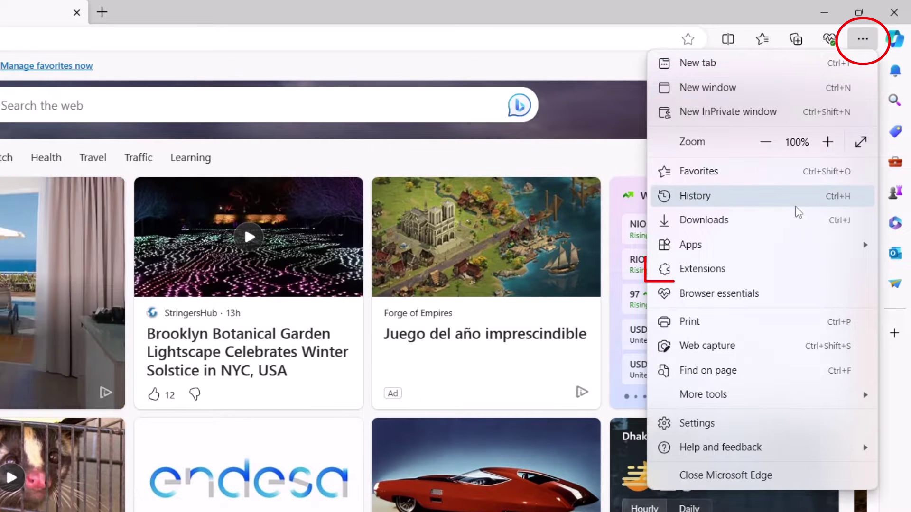
pyautogui.click(731, 278)
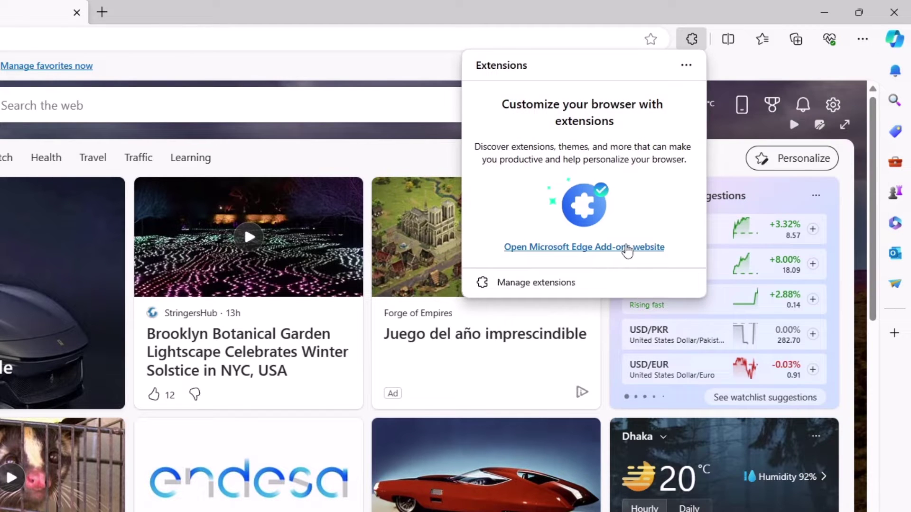
pyautogui.click(536, 284)
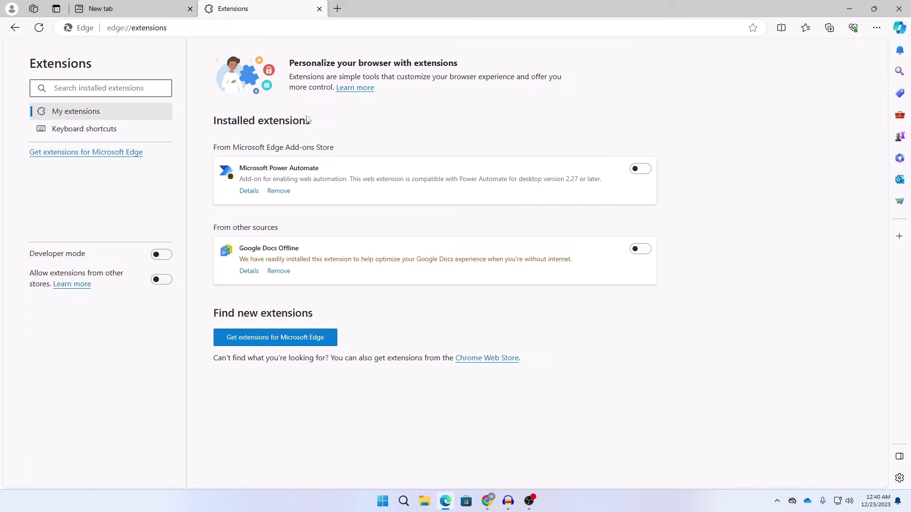
pyautogui.click(165, 5)
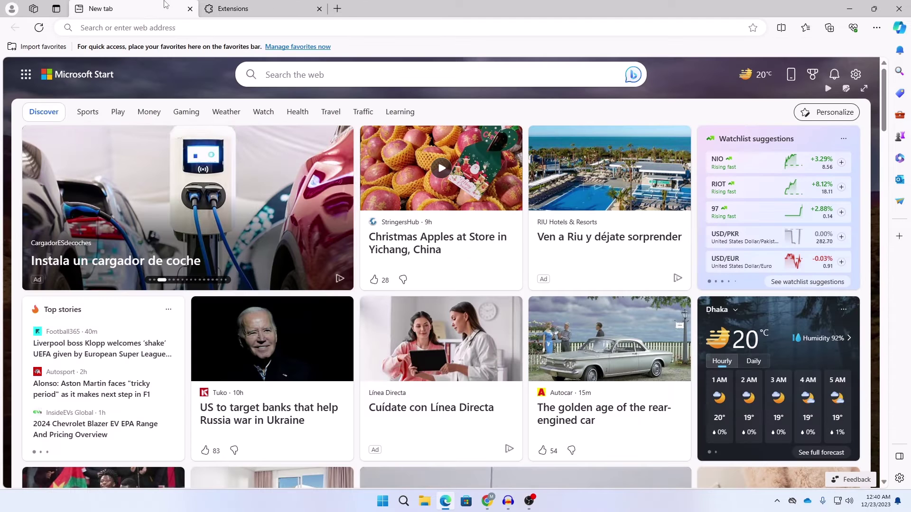
pyautogui.click(319, 9)
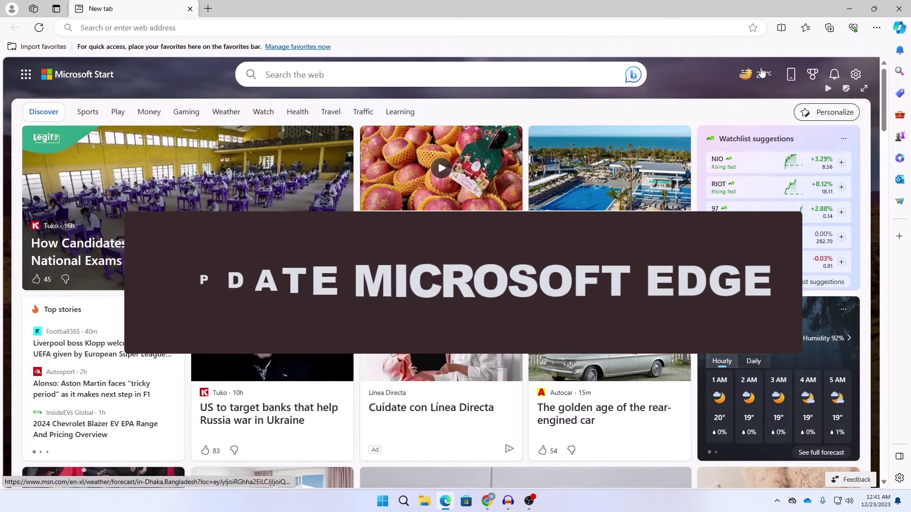
# Check for browser updates on the About Microsoft Edge page and restart the browser to finish updating
pyautogui.click(878, 29)
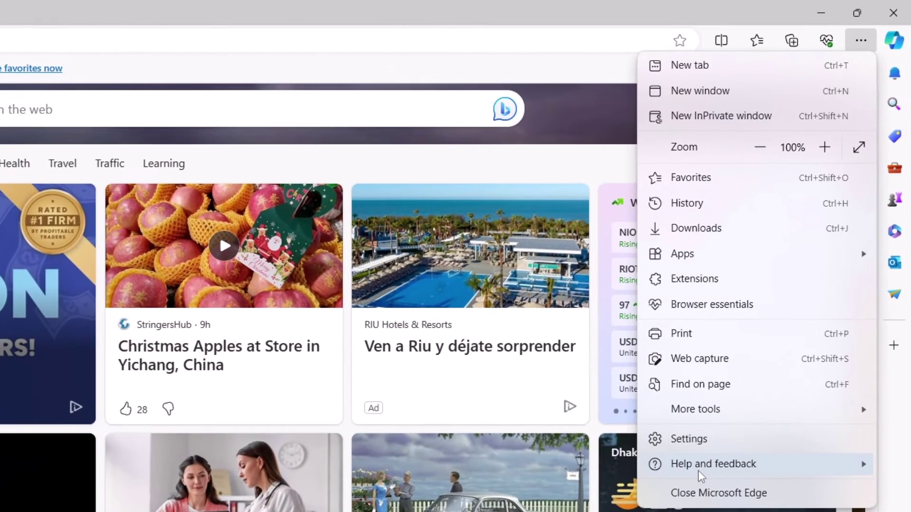
pyautogui.moveTo(767, 319)
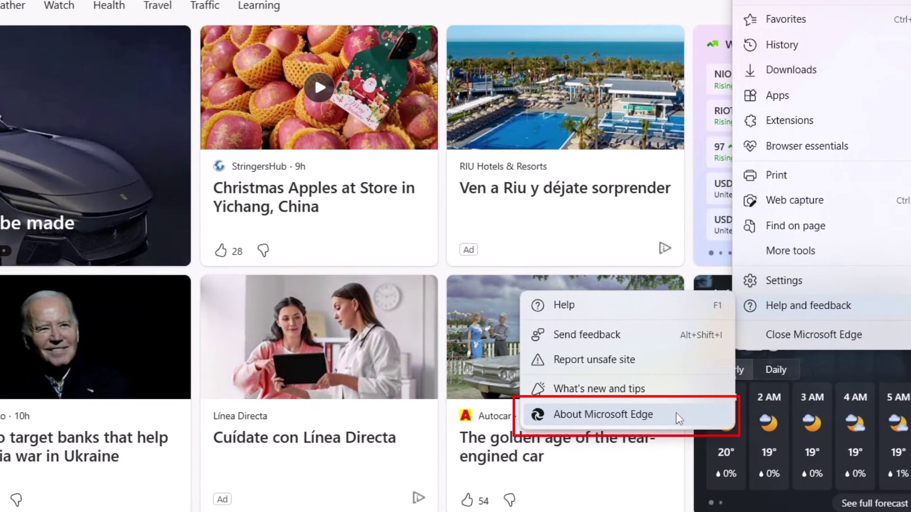
pyautogui.click(623, 506)
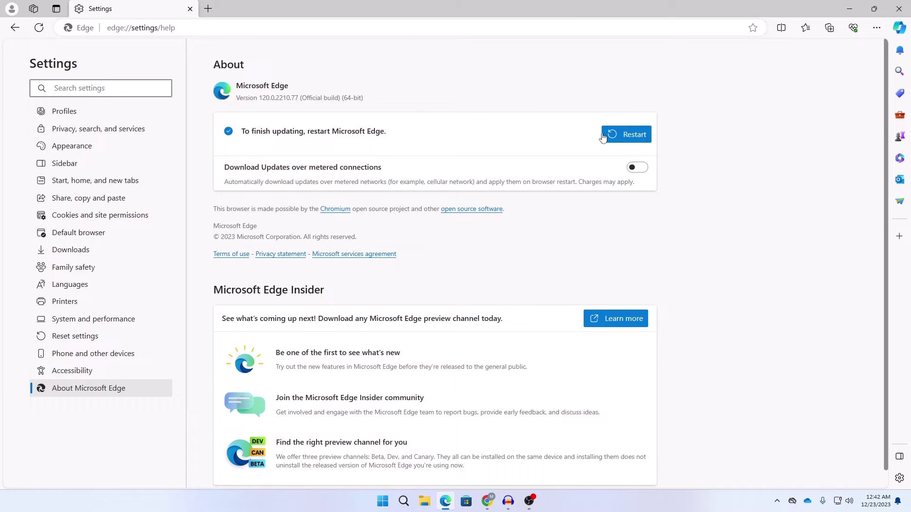
pyautogui.click(626, 134)
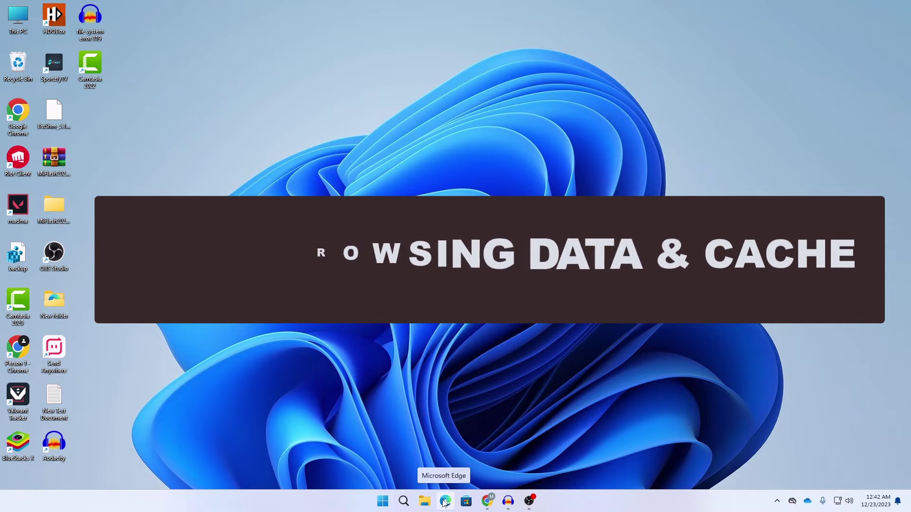
# Reopen Microsoft Edge and go to its privacy, search, and services settings
pyautogui.click(445, 502)
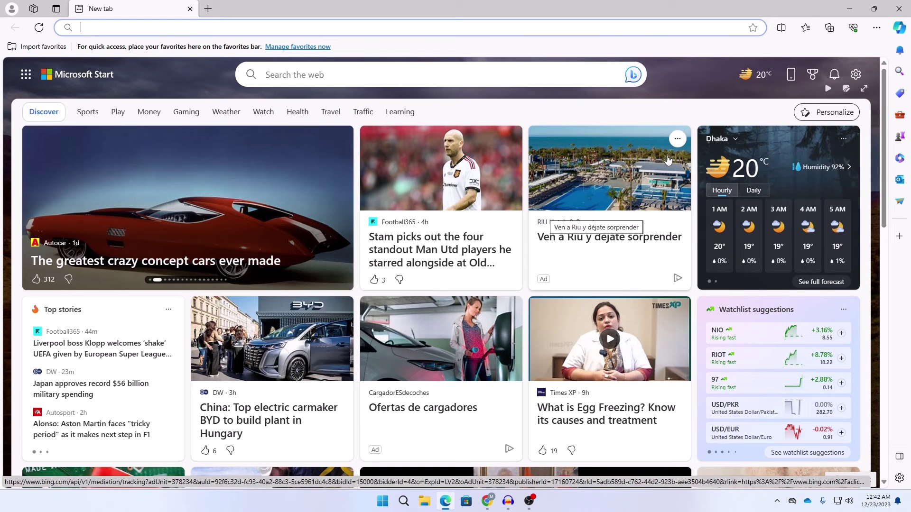
pyautogui.click(876, 28)
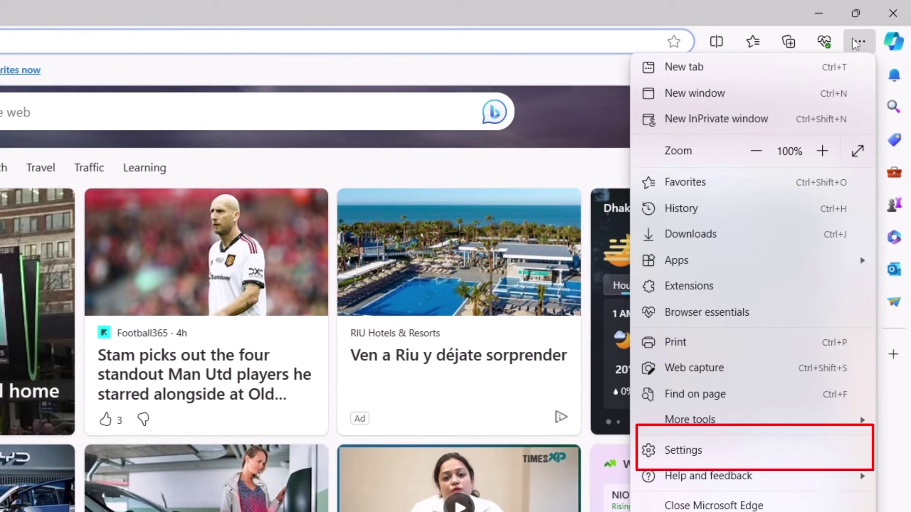
pyautogui.click(695, 450)
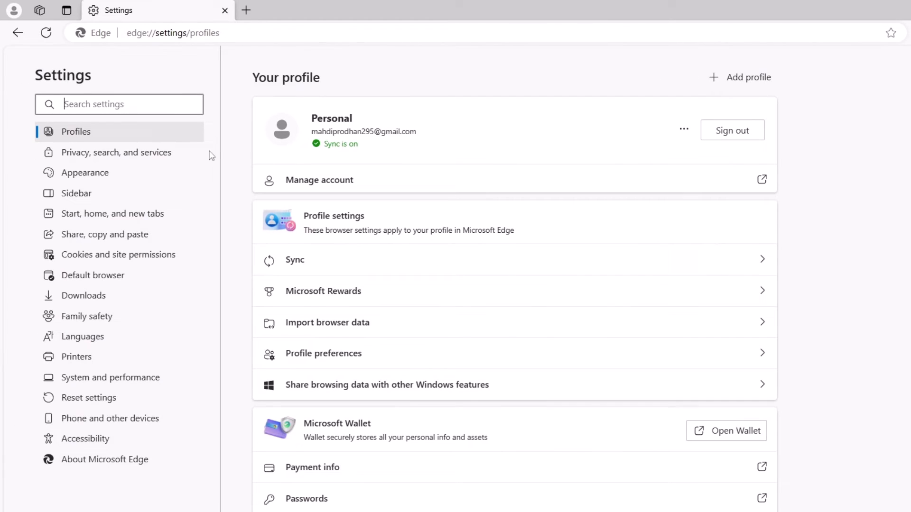
pyautogui.click(170, 163)
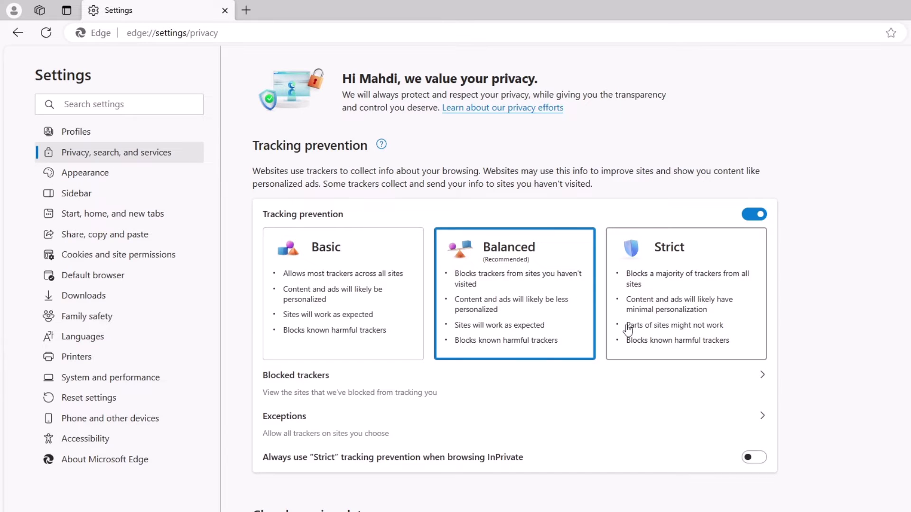
# Clear the browsing history, download history, cookies and other site data, and cached images and files for all time
pyautogui.scroll(-5, 628, 328)
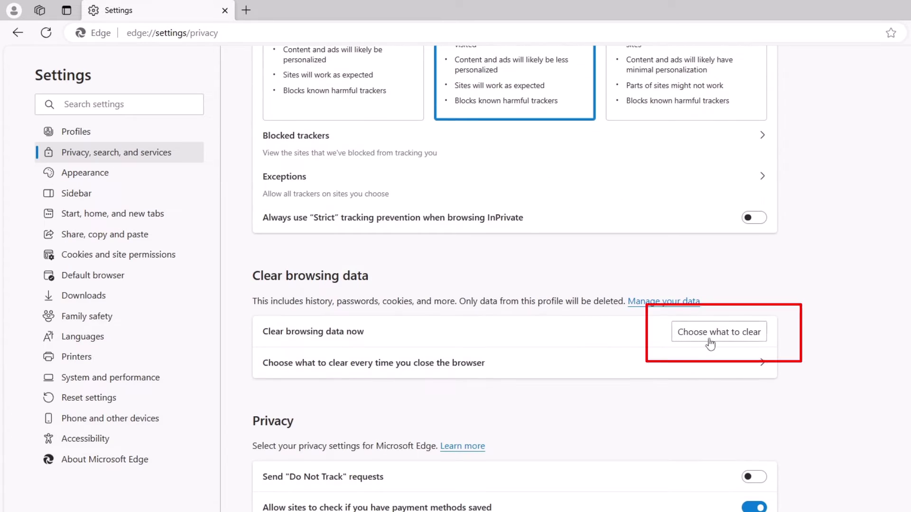
pyautogui.click(734, 345)
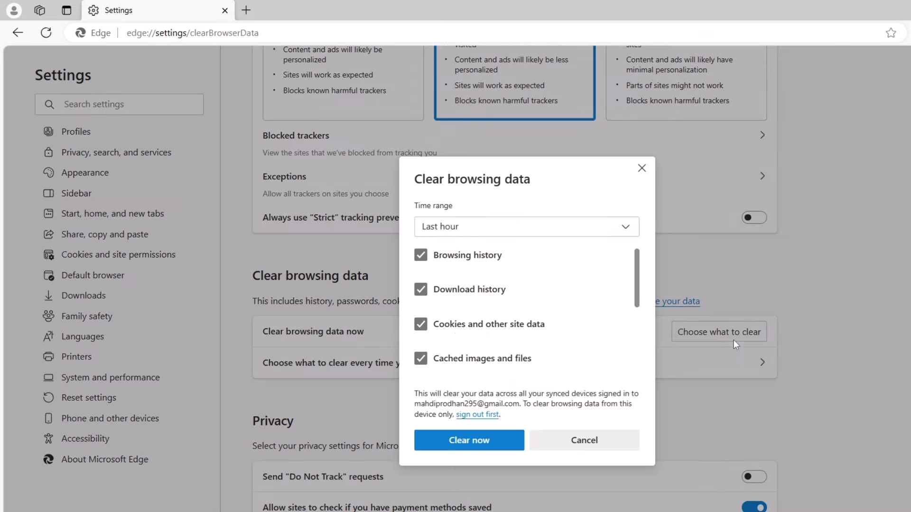
pyautogui.click(509, 233)
pyautogui.click(455, 332)
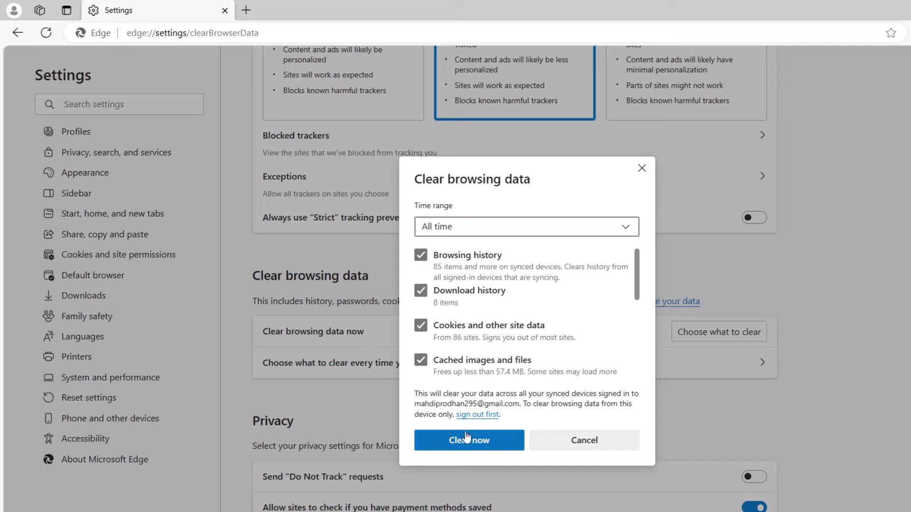
pyautogui.click(479, 444)
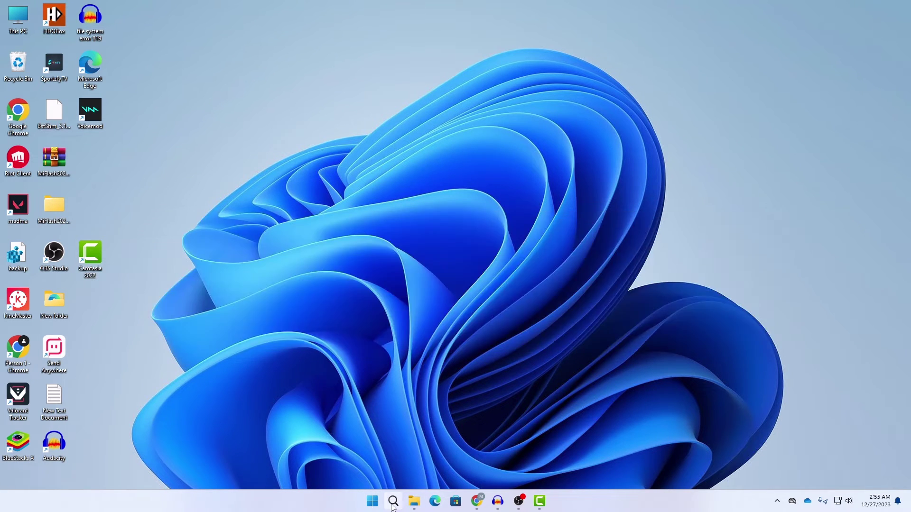
# Launch Microsoft Edge from the recent apps in Windows search and open the browser's settings
pyautogui.click(393, 502)
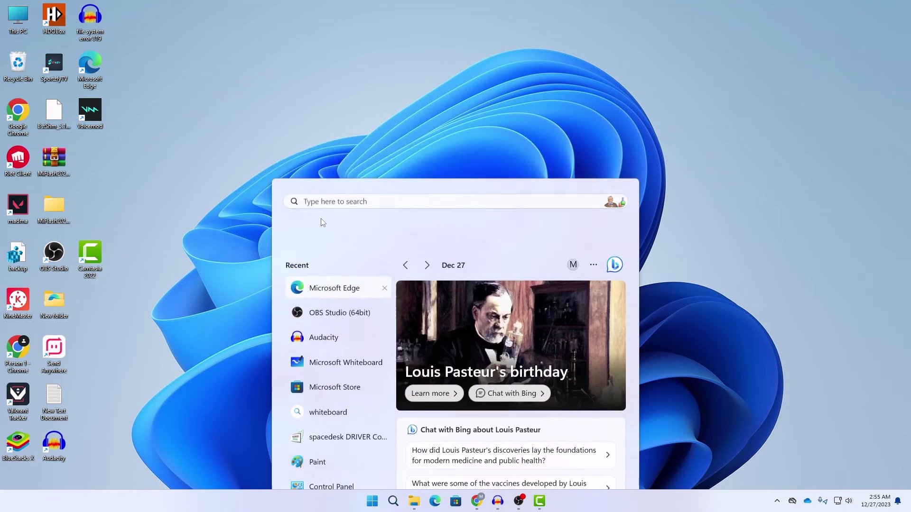
pyautogui.click(334, 288)
pyautogui.click(735, 138)
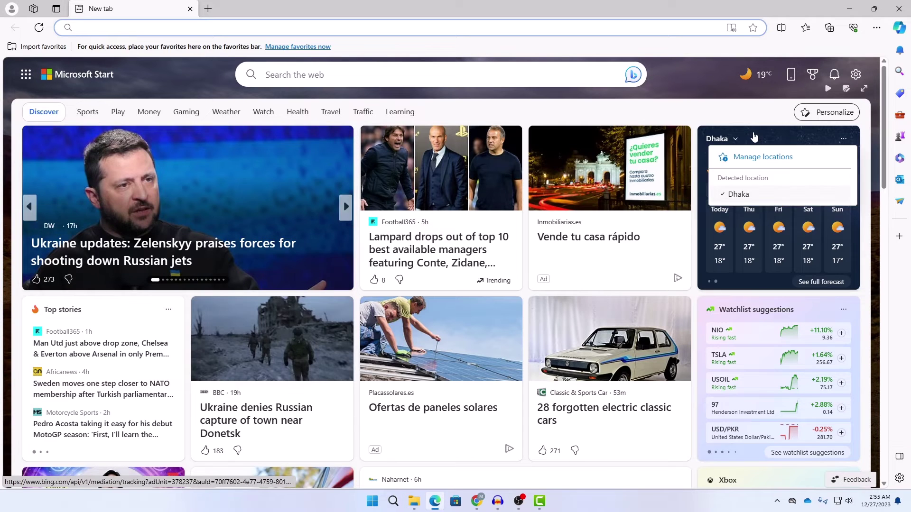
pyautogui.click(754, 137)
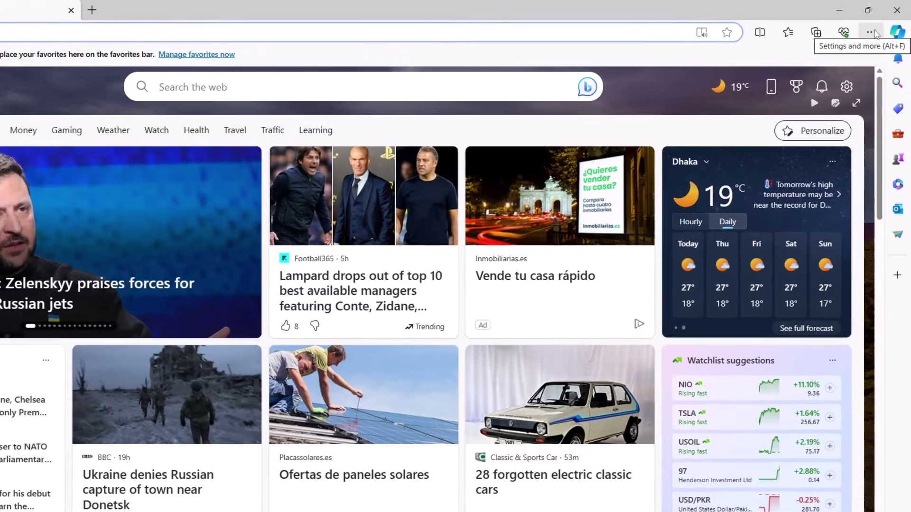
pyautogui.click(878, 27)
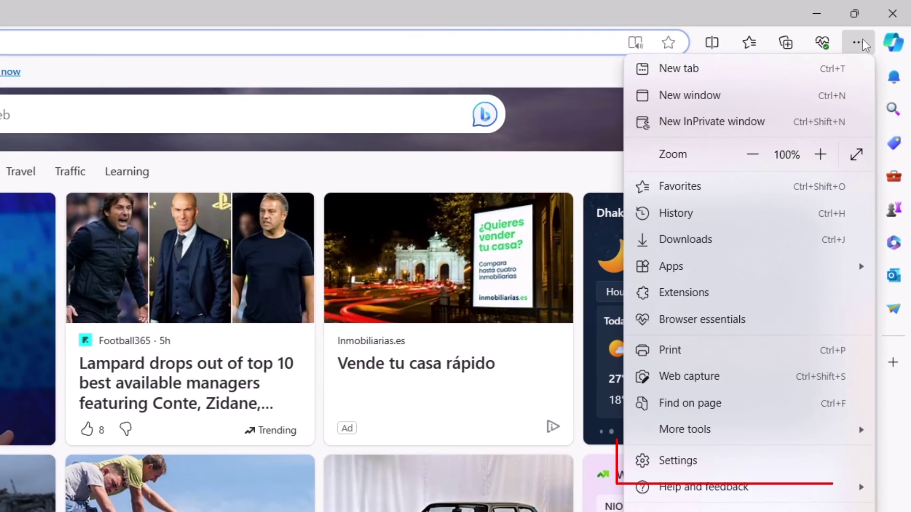
pyautogui.click(741, 463)
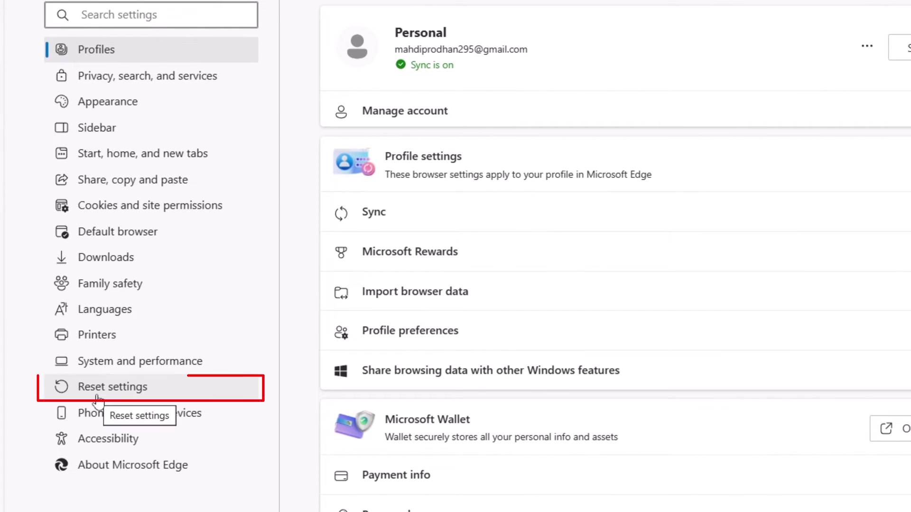
# Reset the browser by restoring its settings to their default values
pyautogui.click(99, 398)
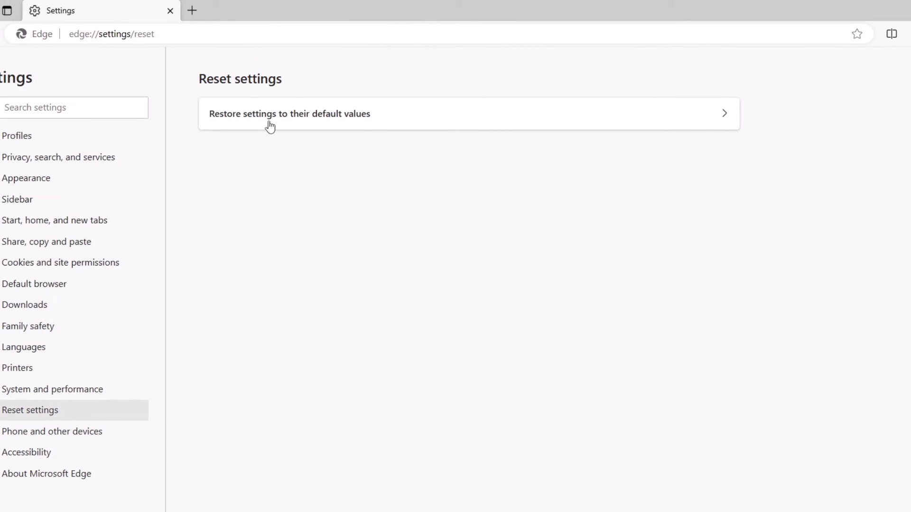
pyautogui.click(391, 116)
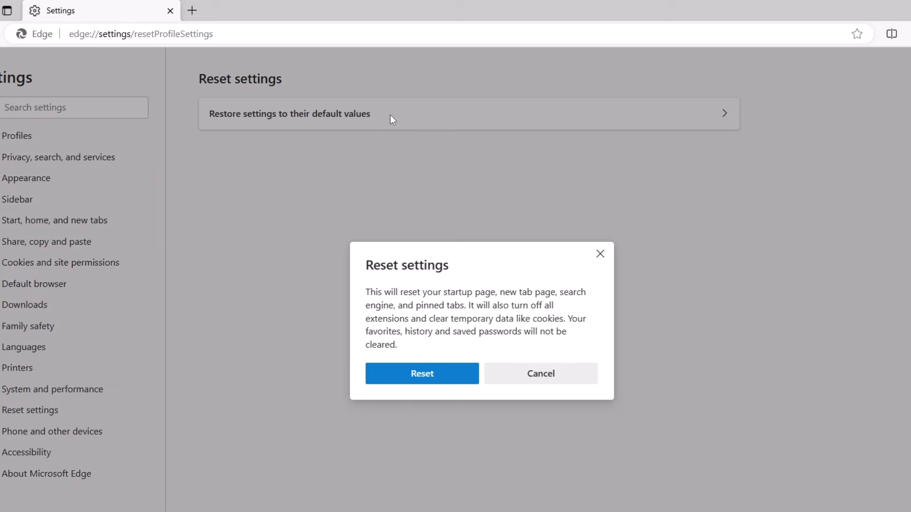
pyautogui.click(415, 378)
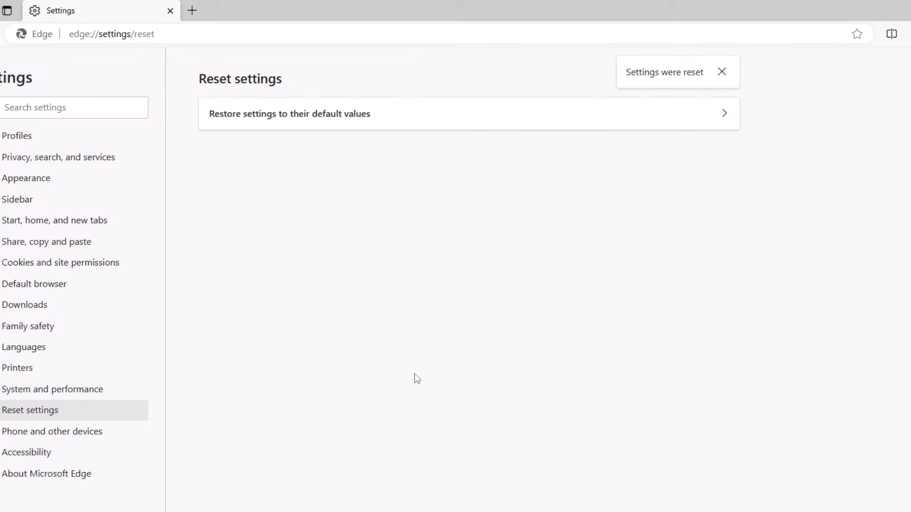
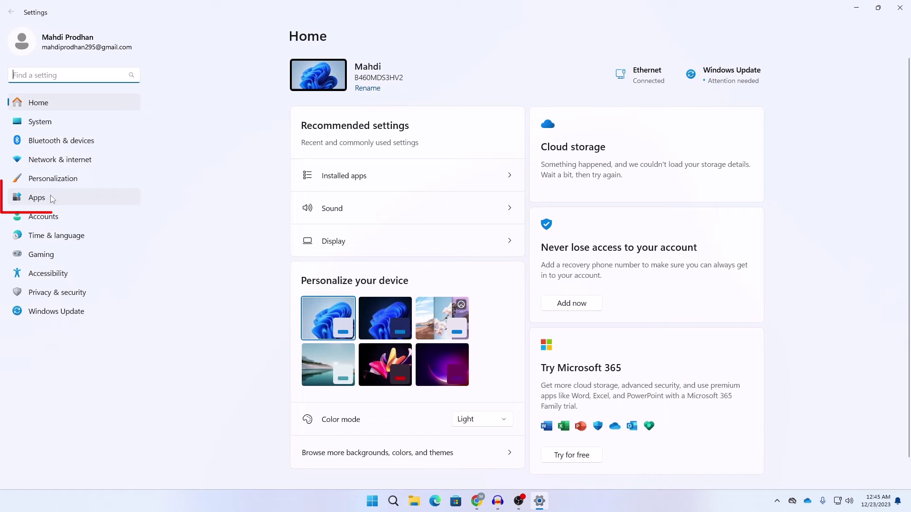
# In Windows Settings, search the installed apps for "edge" and start a repair of Microsoft Edge through its Modify option
pyautogui.click(37, 197)
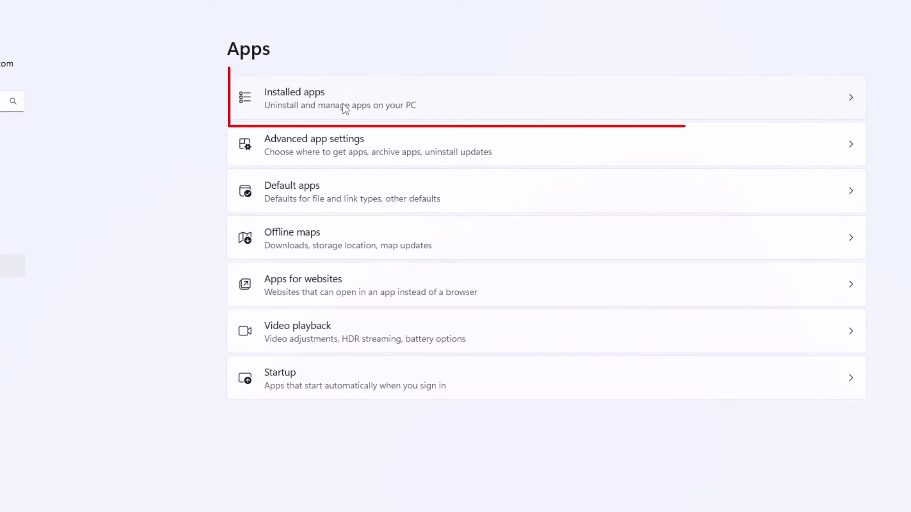
pyautogui.click(339, 108)
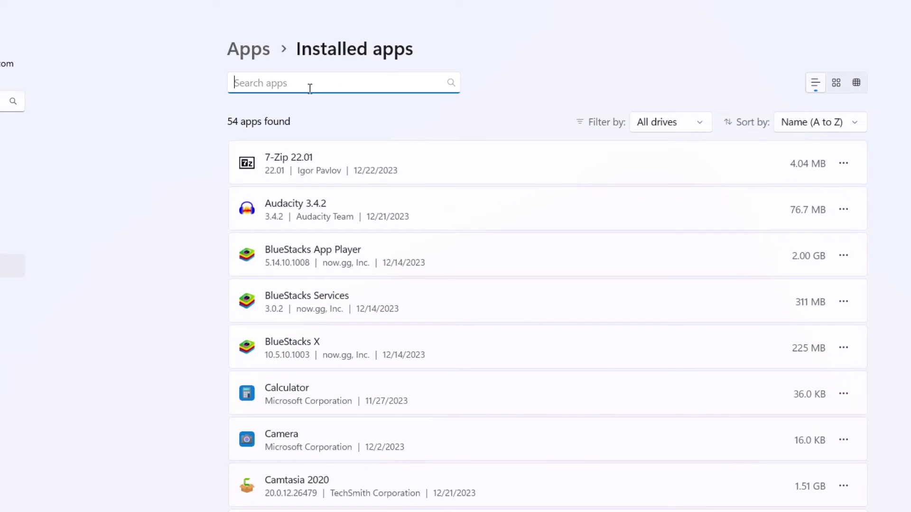
pyautogui.write('edge')
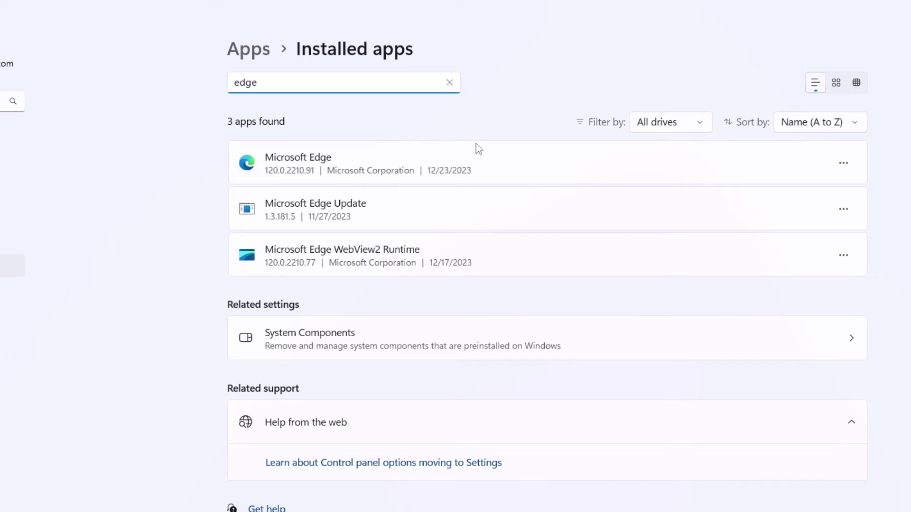
pyautogui.click(847, 163)
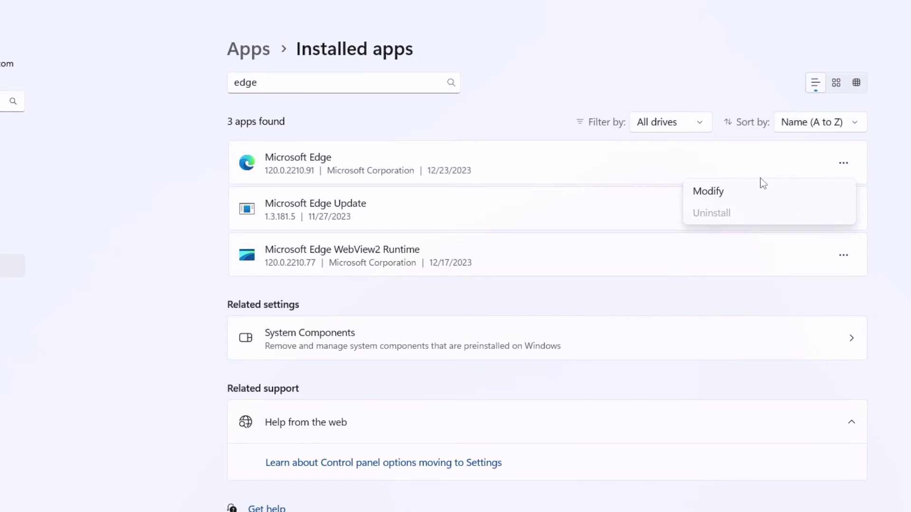
pyautogui.click(741, 192)
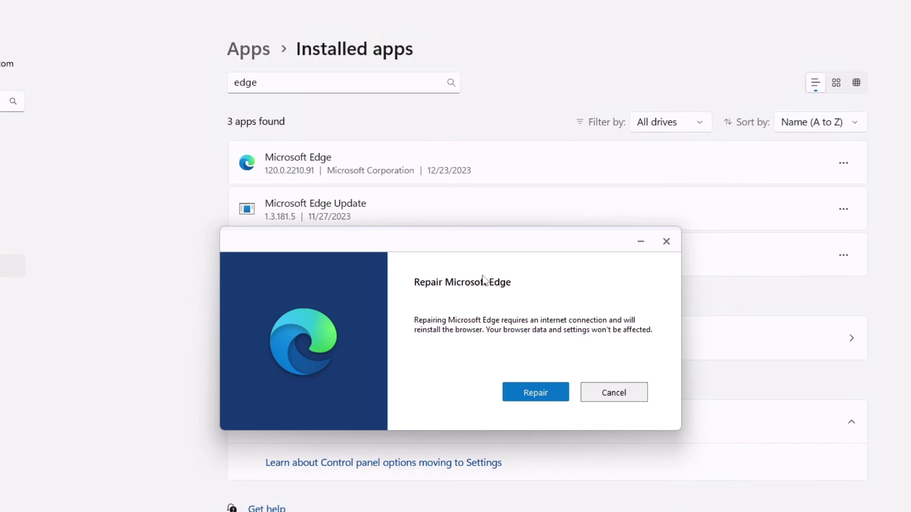
pyautogui.click(545, 393)
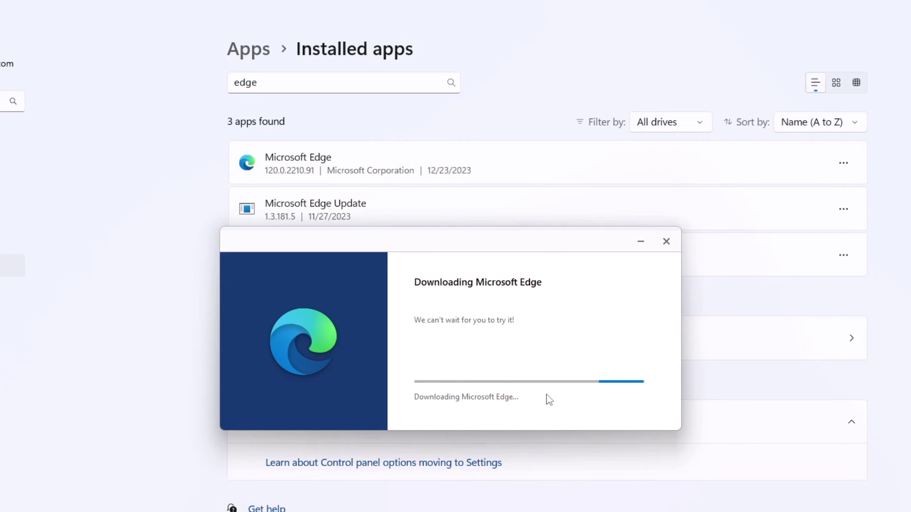